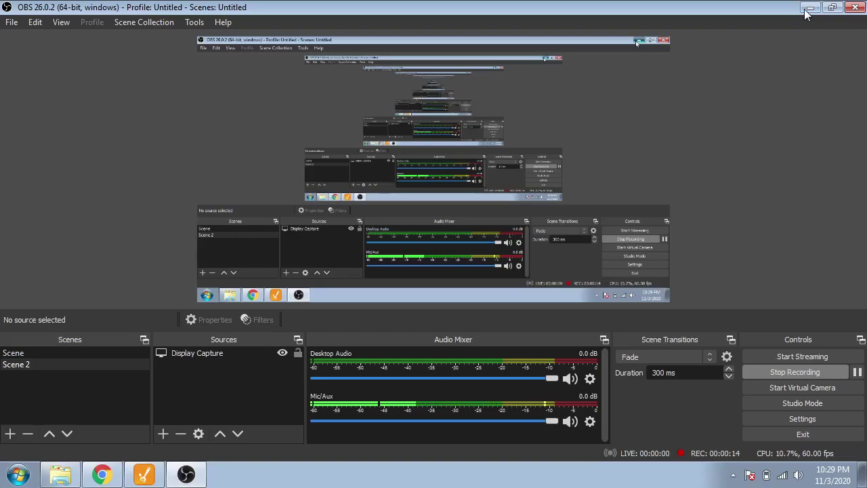
Minimize OBS Studio and bring the Ignition Designer window to the front
{"action": "left_click", "coordinate": [806, 13]}
{"action": "left_click", "coordinate": [144, 474]}
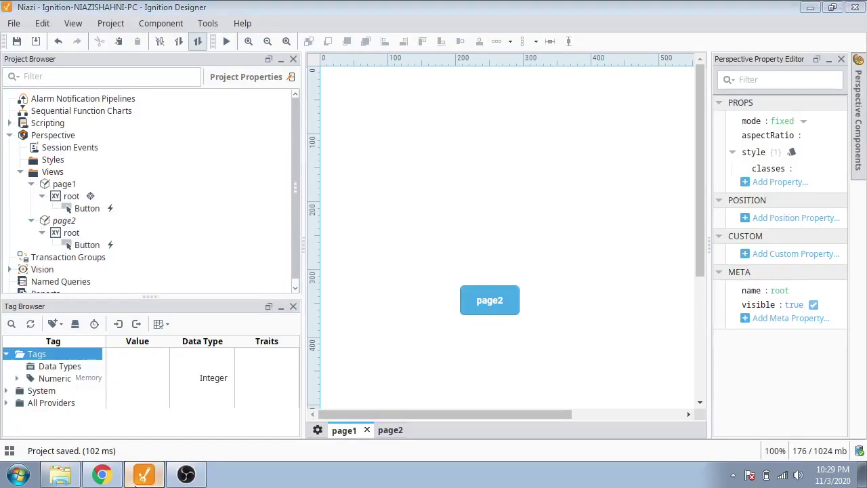
{"action": "left_click", "coordinate": [144, 474]}
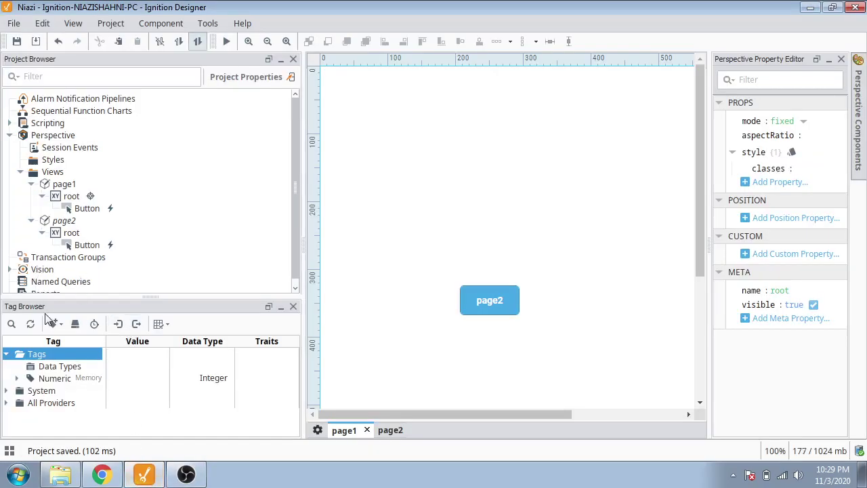
{"action": "double_click", "coordinate": [62, 379]}
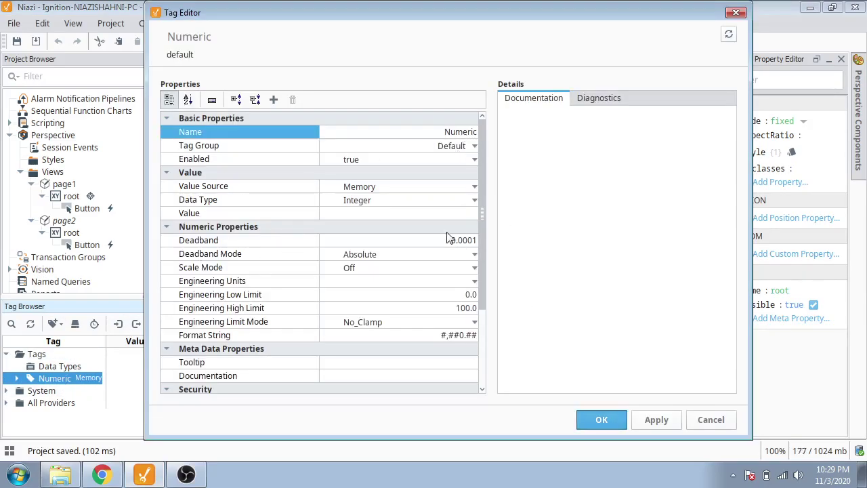
{"action": "left_click", "coordinate": [414, 205]}
{"action": "left_click", "coordinate": [418, 214]}
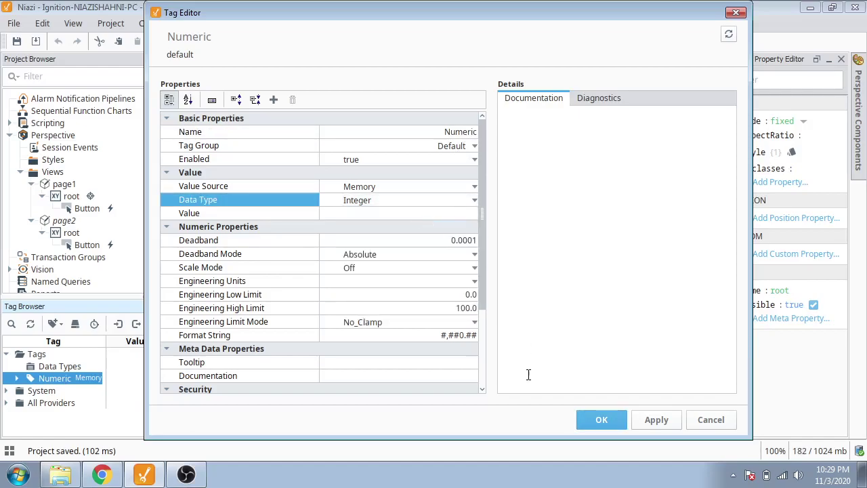
{"action": "left_click", "coordinate": [609, 420]}
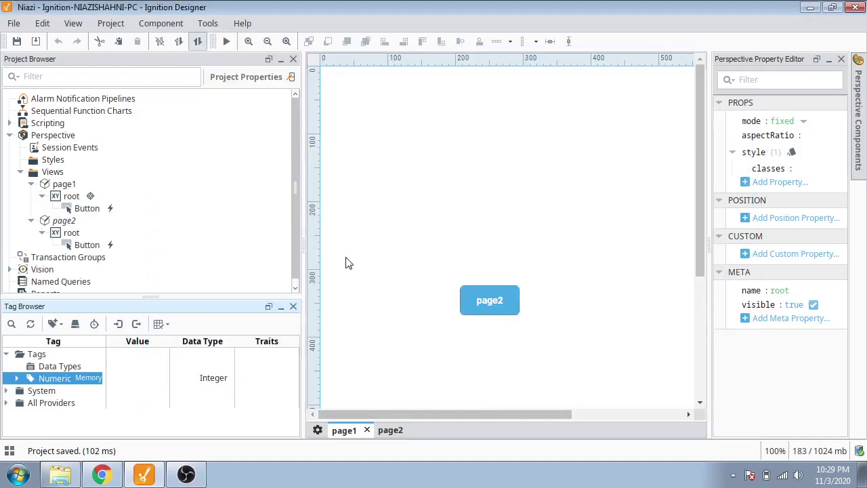
Place a Numeric Entry Field from the Perspective Components palette onto the page1 view
{"action": "double_click", "coordinate": [68, 185]}
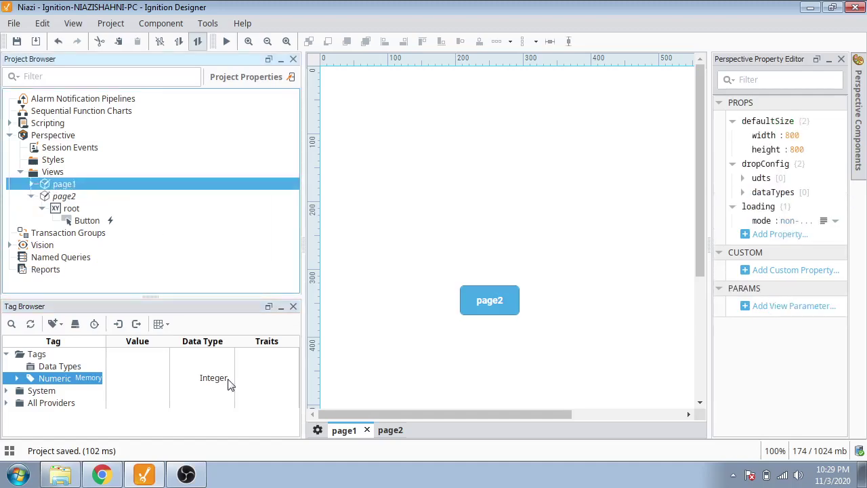
{"action": "mouse_move", "coordinate": [859, 109]}
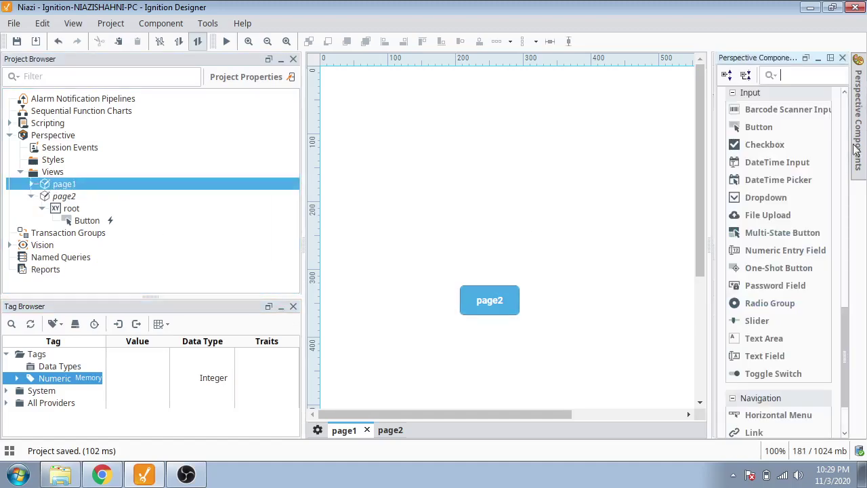
{"action": "scroll", "coordinate": [844, 333], "scroll_direction": "up", "scroll_amount": 1}
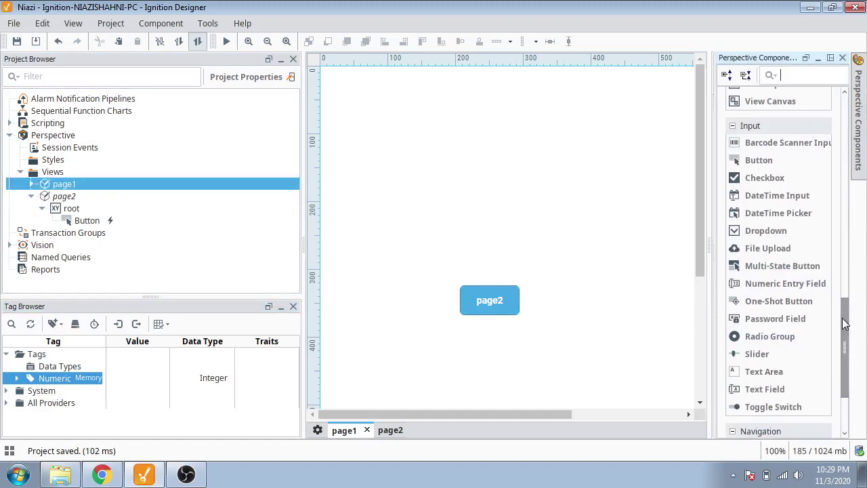
{"action": "left_click_drag", "start_coordinate": [738, 284], "coordinate": [422, 166]}
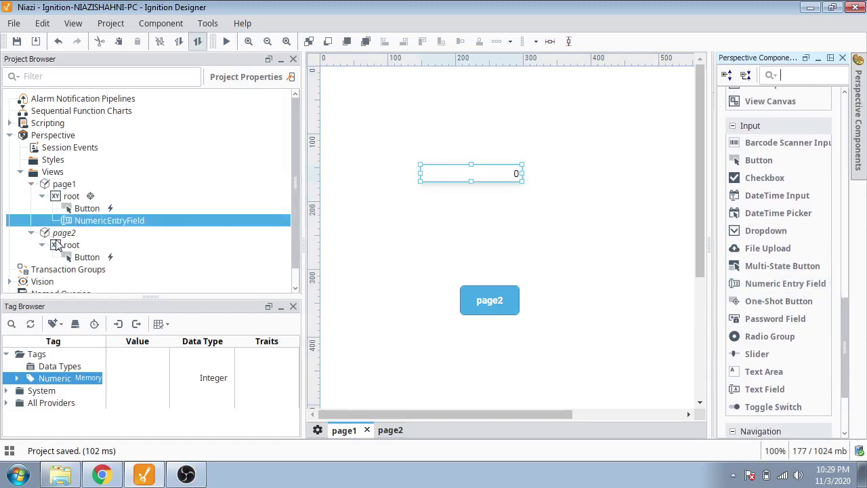
Place an LED Display onto the page2 view near its page1 button
{"action": "double_click", "coordinate": [58, 232]}
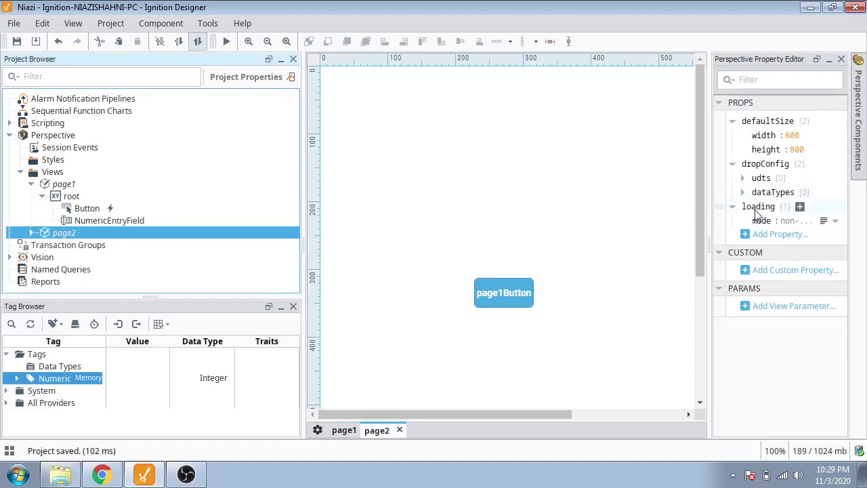
{"action": "left_click", "coordinate": [858, 153]}
{"action": "scroll", "coordinate": [844, 294], "scroll_direction": "up", "scroll_amount": 1}
{"action": "left_click_drag", "start_coordinate": [845, 295], "coordinate": [837, 185]}
{"action": "left_click_drag", "start_coordinate": [782, 229], "coordinate": [423, 200]}
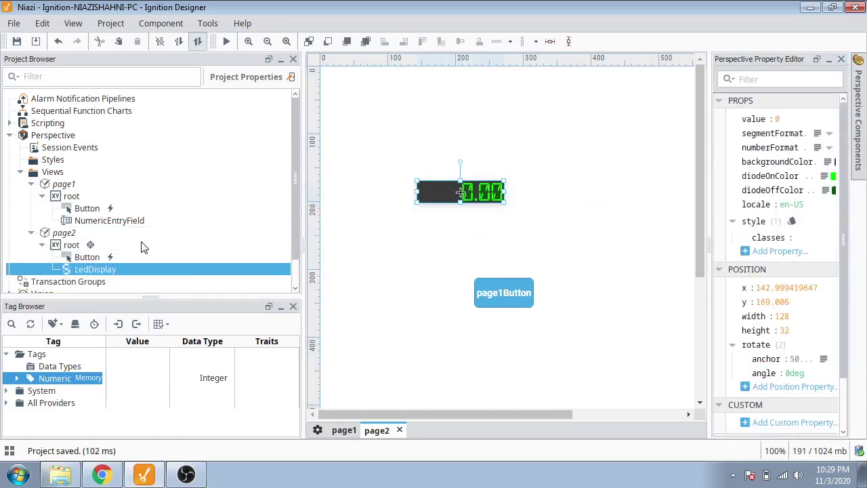
Bind the page1 NumericEntryField's props.value as a bidirectional Tag binding to [default]Numeric
{"action": "left_click", "coordinate": [86, 209]}
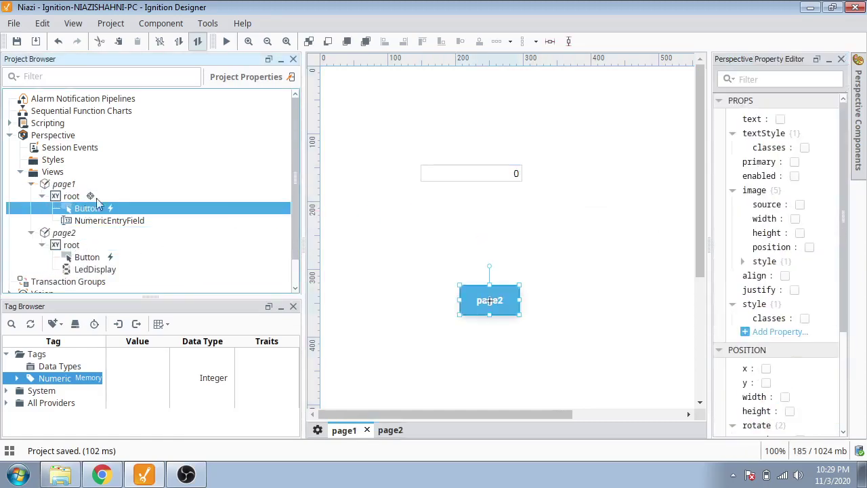
{"action": "left_click", "coordinate": [464, 185]}
{"action": "left_click", "coordinate": [464, 179]}
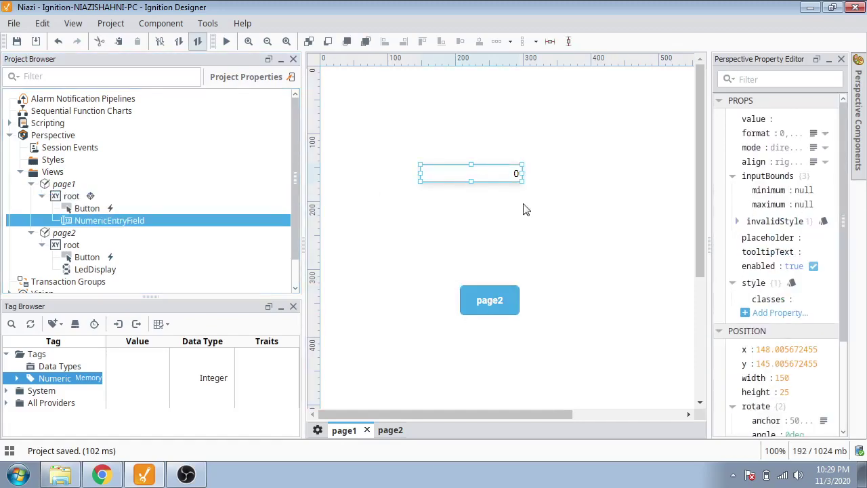
{"action": "left_click", "coordinate": [721, 120]}
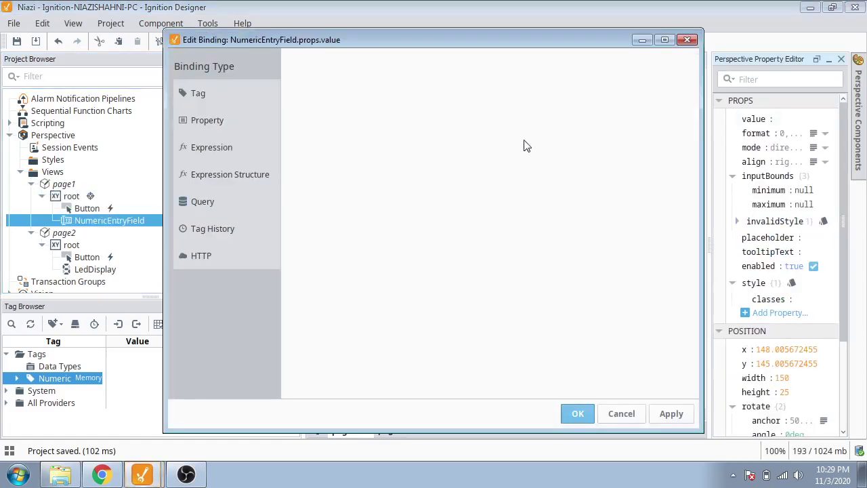
{"action": "left_click", "coordinate": [220, 101]}
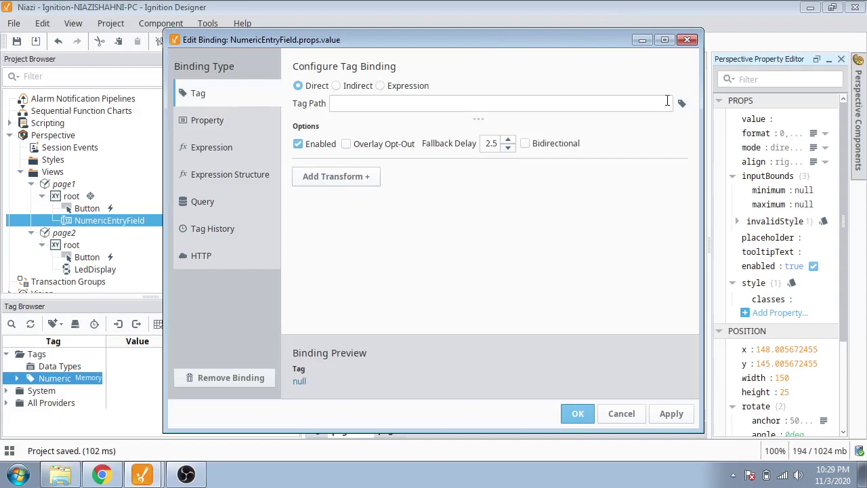
{"action": "left_click", "coordinate": [680, 103]}
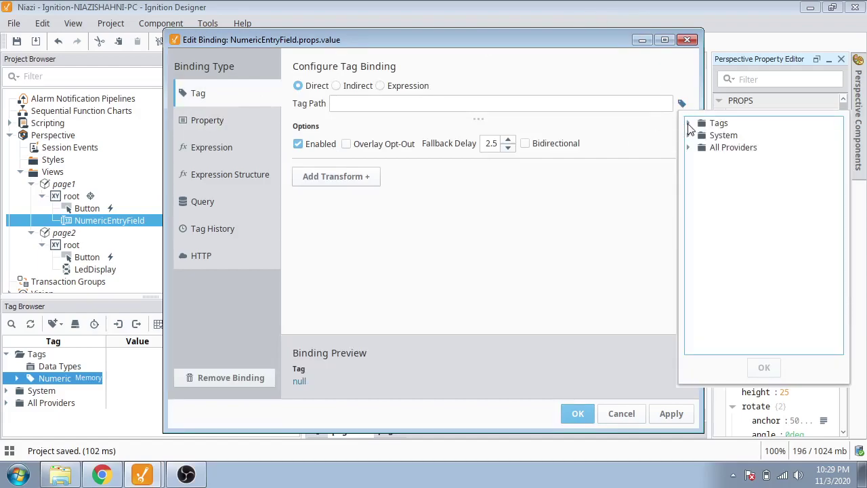
{"action": "left_click", "coordinate": [688, 123]}
{"action": "left_click", "coordinate": [725, 135]}
{"action": "left_click", "coordinate": [761, 366]}
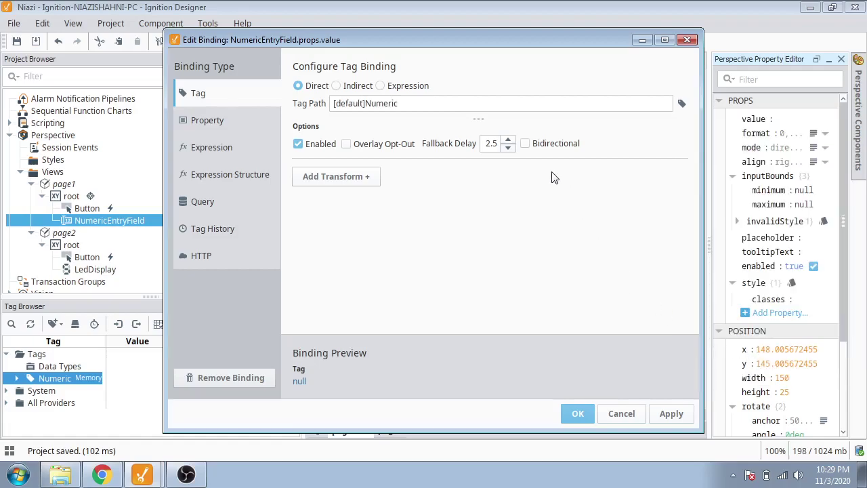
{"action": "left_click", "coordinate": [524, 143]}
{"action": "left_click", "coordinate": [668, 412]}
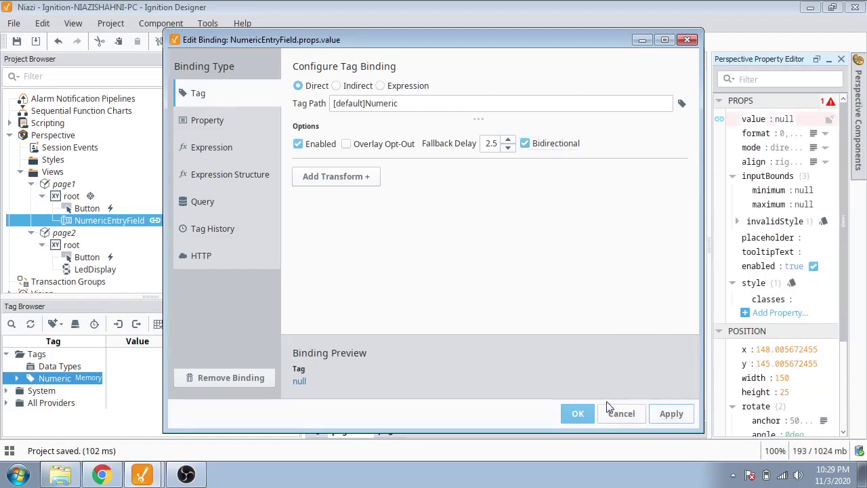
{"action": "left_click", "coordinate": [576, 413]}
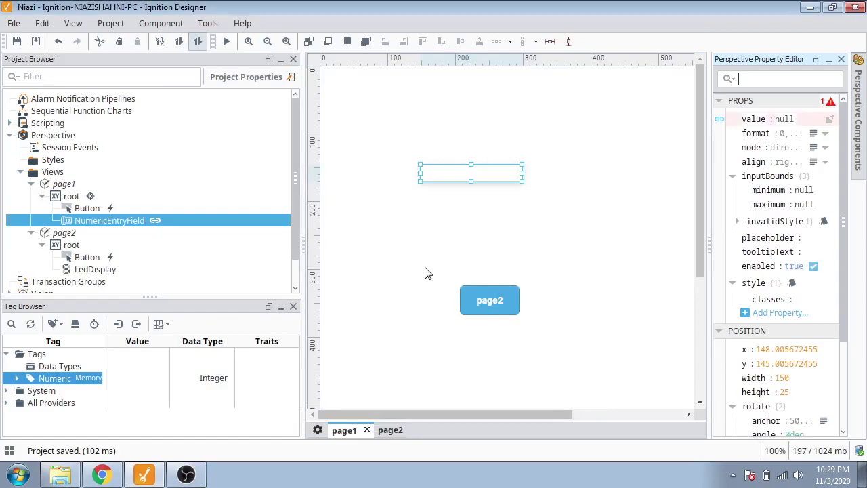
Bind the page2 LedDisplay's value as a bidirectional Tag binding to [default]Numeric
{"action": "double_click", "coordinate": [71, 233]}
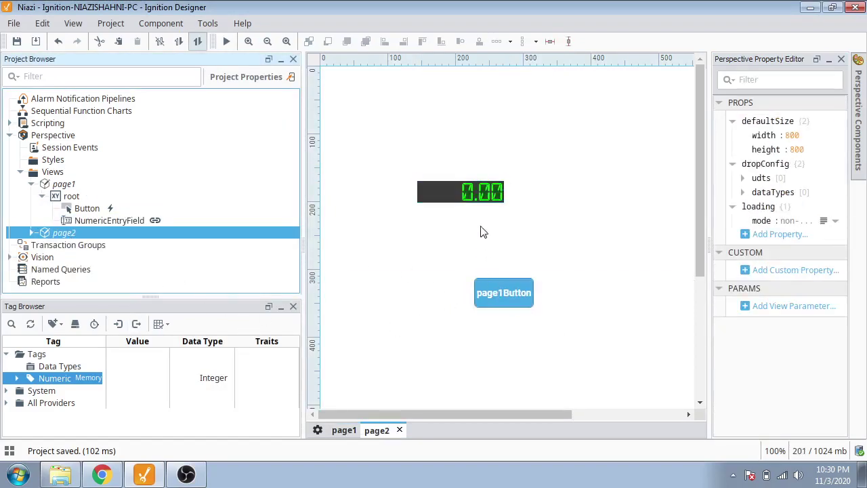
{"action": "left_click", "coordinate": [482, 193]}
{"action": "left_click", "coordinate": [720, 120]}
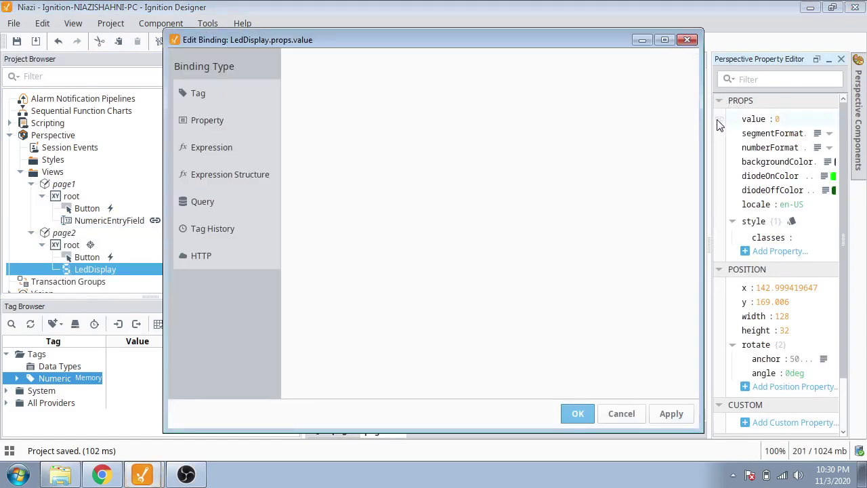
{"action": "left_click", "coordinate": [258, 101]}
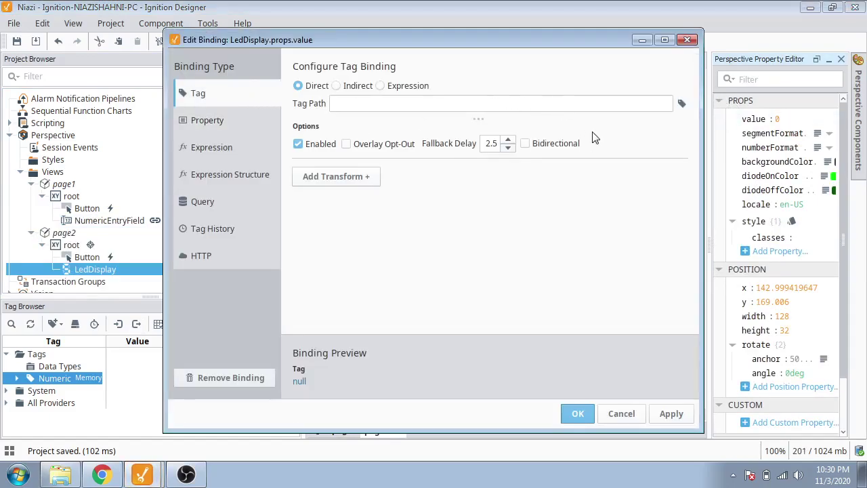
{"action": "left_click", "coordinate": [682, 102]}
{"action": "left_click", "coordinate": [688, 123]}
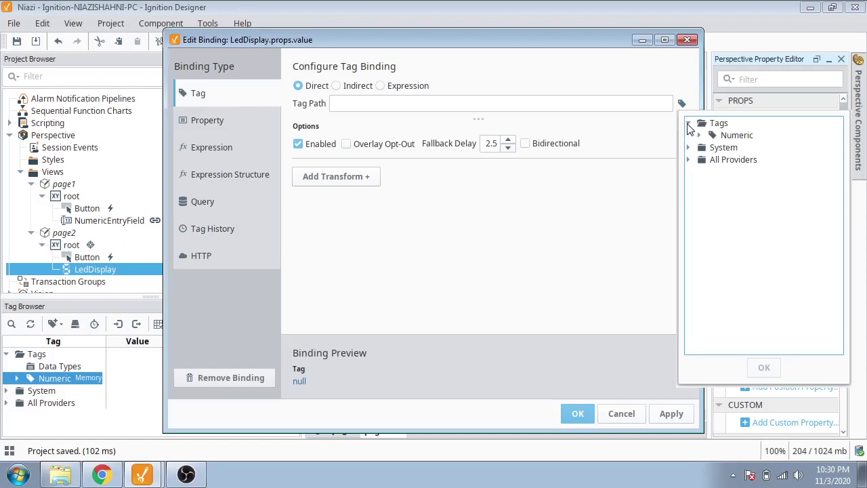
{"action": "left_click", "coordinate": [727, 136]}
{"action": "left_click", "coordinate": [763, 367]}
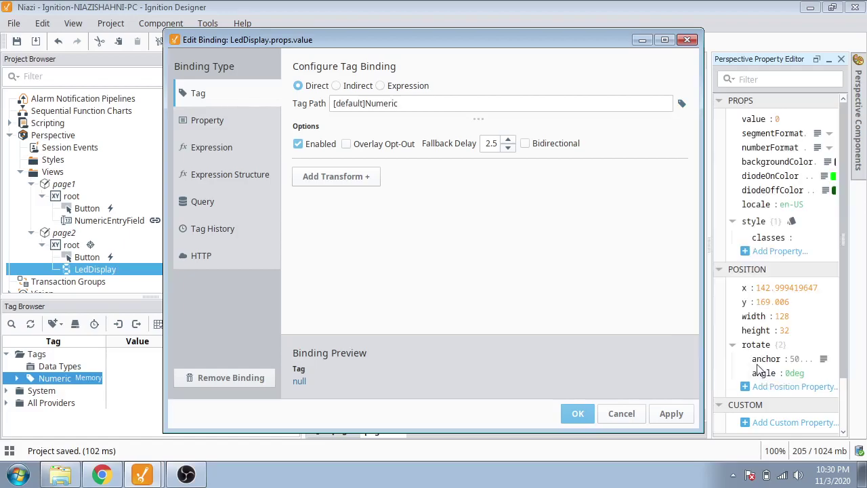
{"action": "left_click", "coordinate": [546, 144]}
{"action": "left_click", "coordinate": [670, 413]}
{"action": "left_click", "coordinate": [577, 413]}
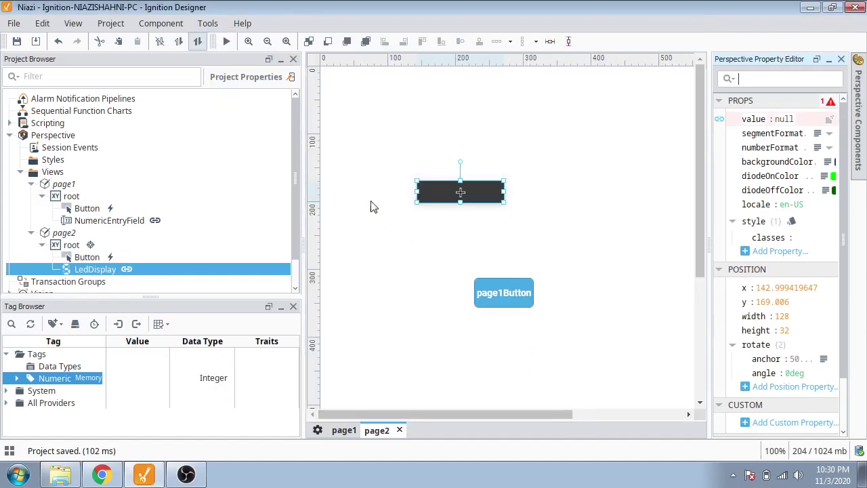
Save the project, then in Preview enter 5 on page1 and confirm page2's LED shows 5.00
{"action": "left_click", "coordinate": [19, 43]}
{"action": "left_click", "coordinate": [226, 41]}
{"action": "left_click", "coordinate": [71, 185]}
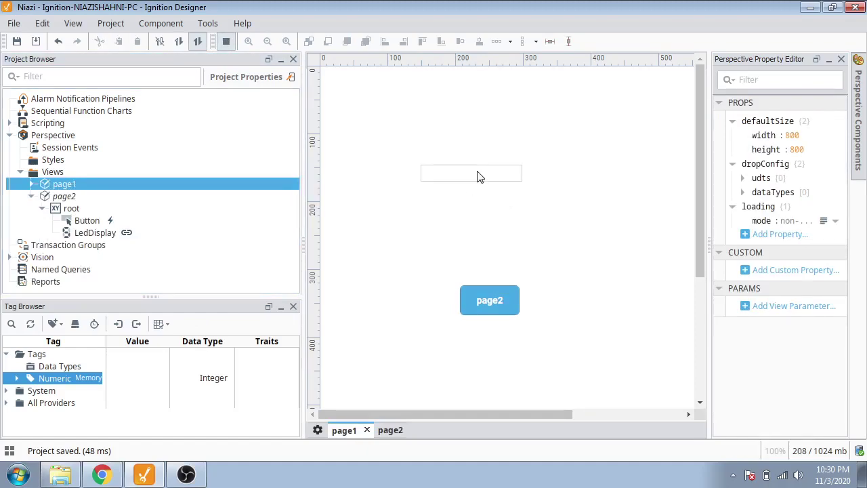
{"action": "left_click", "coordinate": [474, 179]}
{"action": "key", "text": "Return"}
{"action": "left_click", "coordinate": [395, 430]}
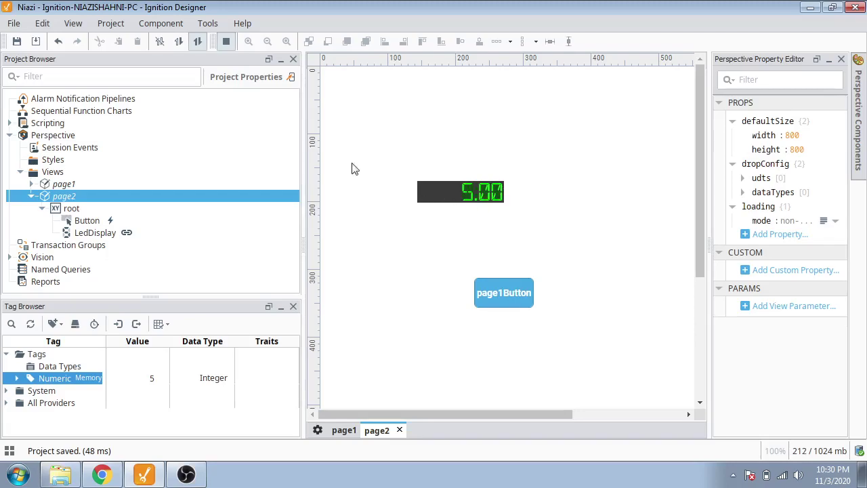
{"action": "left_click", "coordinate": [226, 42]}
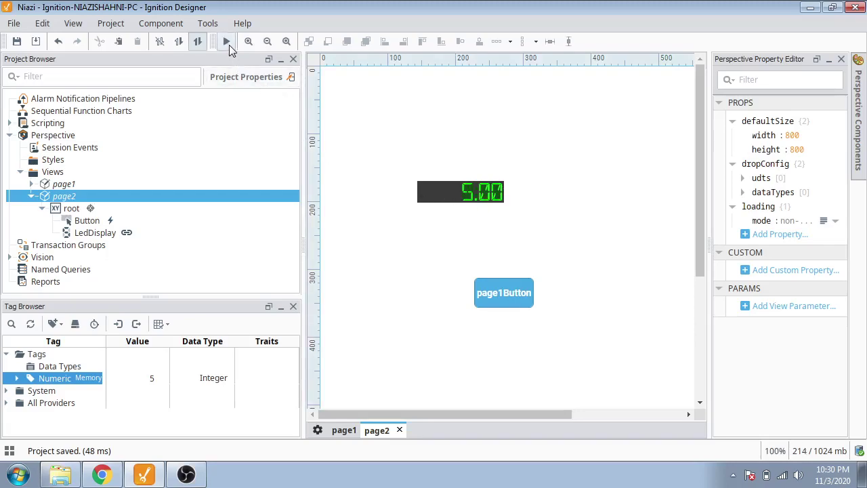
Set the LED display's diodeOnColor to pale yellow FFFF8A from the palette
{"action": "left_click", "coordinate": [420, 184]}
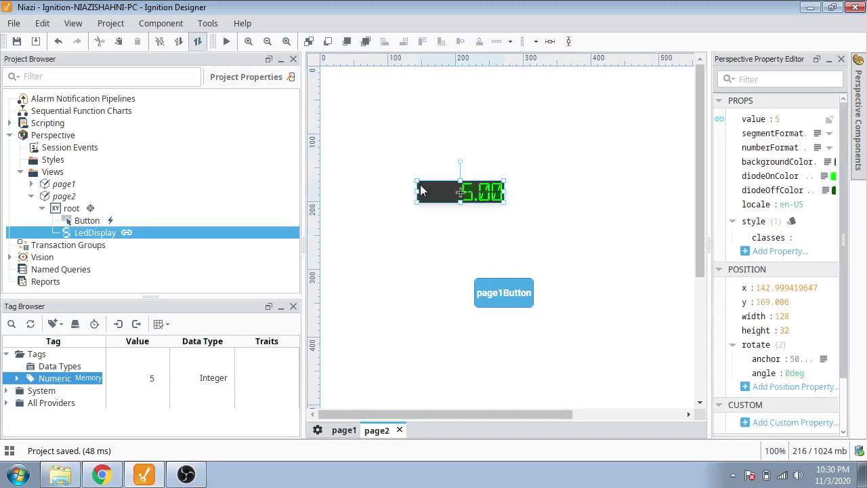
{"action": "left_click", "coordinate": [832, 177]}
{"action": "left_click", "coordinate": [816, 192]}
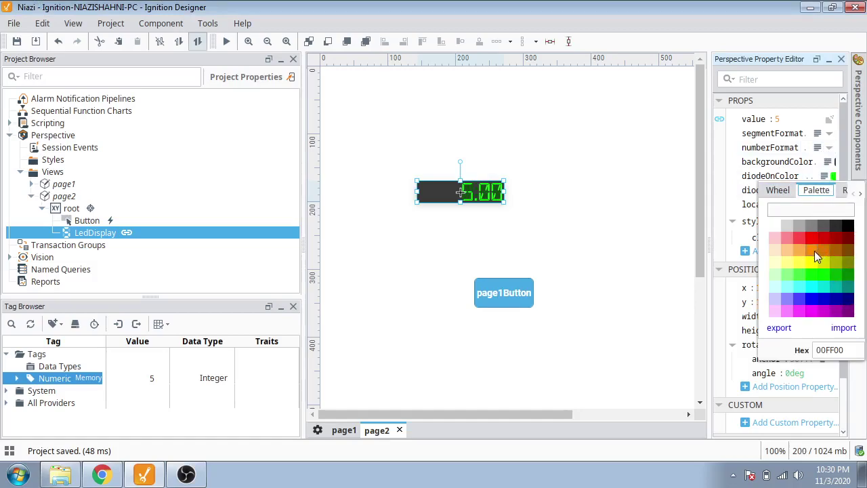
{"action": "left_click", "coordinate": [787, 262]}
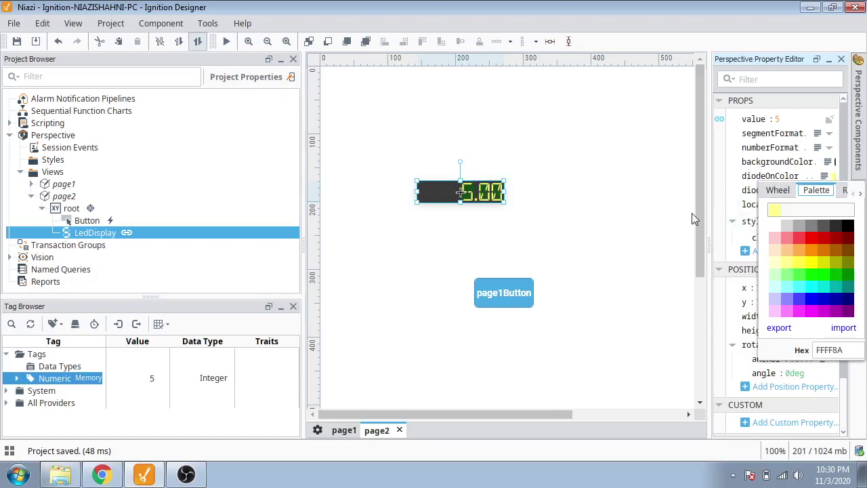
{"action": "left_click", "coordinate": [681, 235]}
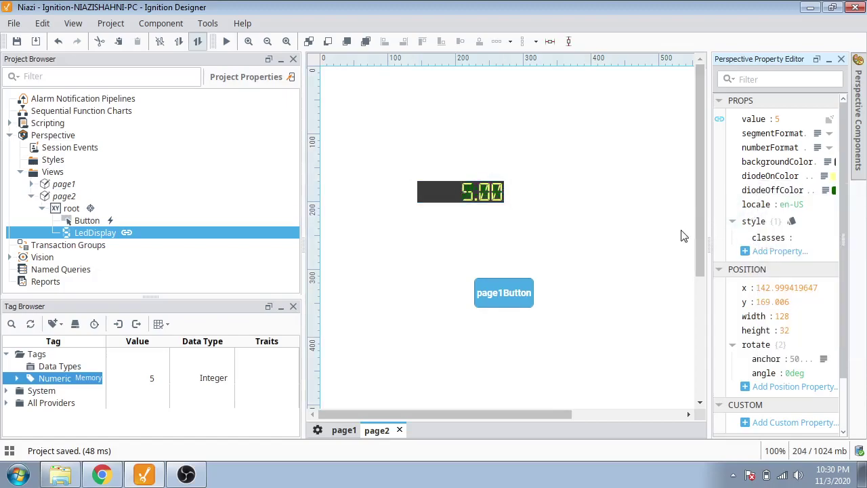
{"action": "left_click", "coordinate": [494, 197]}
{"action": "left_click", "coordinate": [830, 134]}
Set the LED display's numberFormat to 0 so it shows 5, and collapse page2
{"action": "left_click", "coordinate": [829, 134]}
{"action": "left_click", "coordinate": [829, 148]}
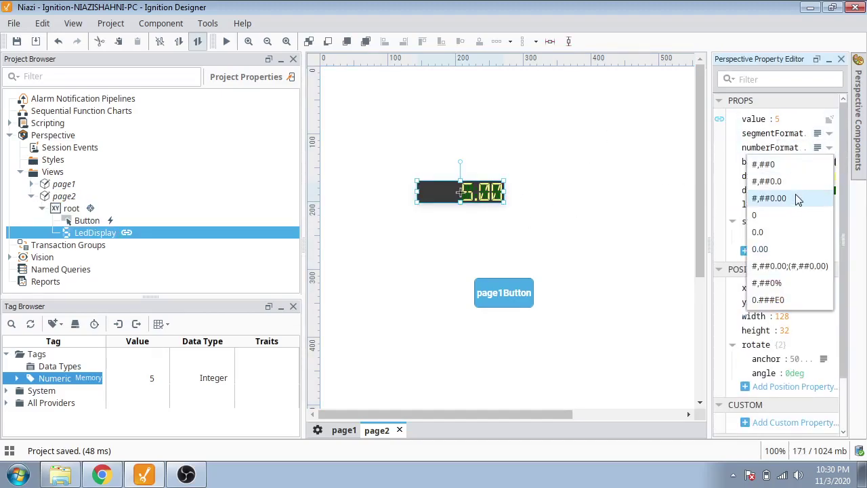
{"action": "left_click", "coordinate": [799, 215]}
{"action": "left_click", "coordinate": [645, 206]}
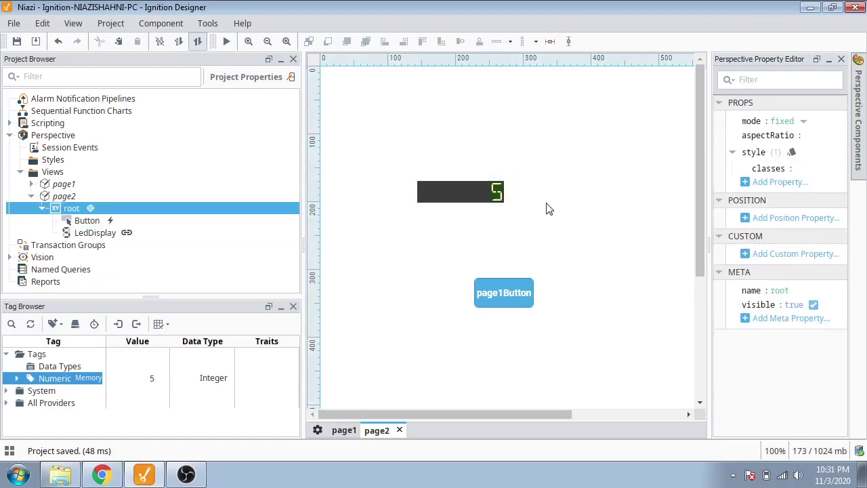
{"action": "left_click", "coordinate": [30, 196]}
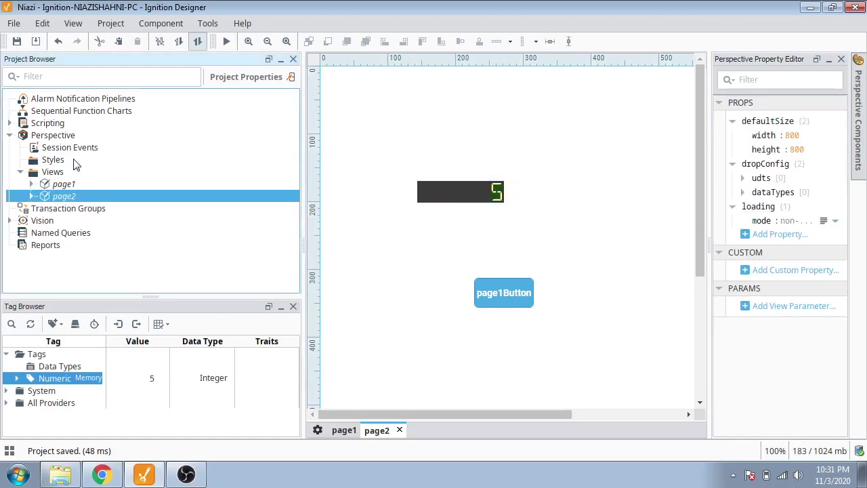
{"action": "left_click", "coordinate": [108, 472]}
Launch the Perspective session, enter 10 in the numeric field, and check page2's LED reads 10
{"action": "left_click", "coordinate": [195, 375]}
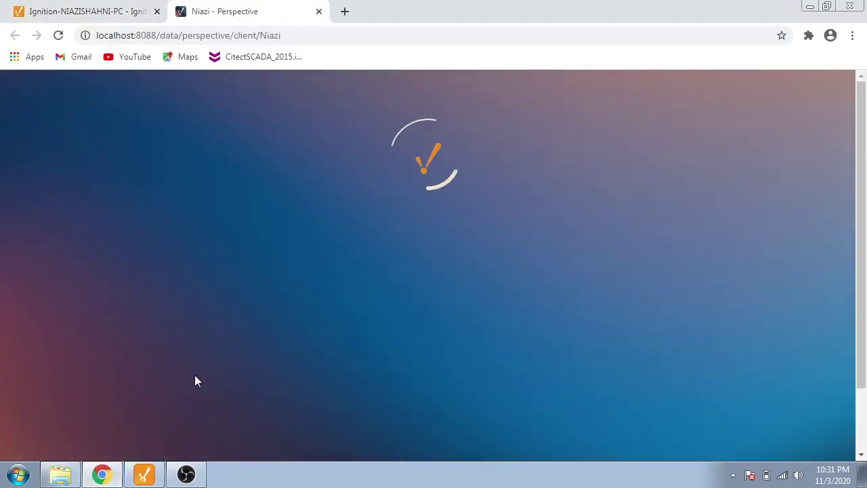
{"action": "left_click", "coordinate": [188, 181]}
{"action": "key", "text": "Return"}
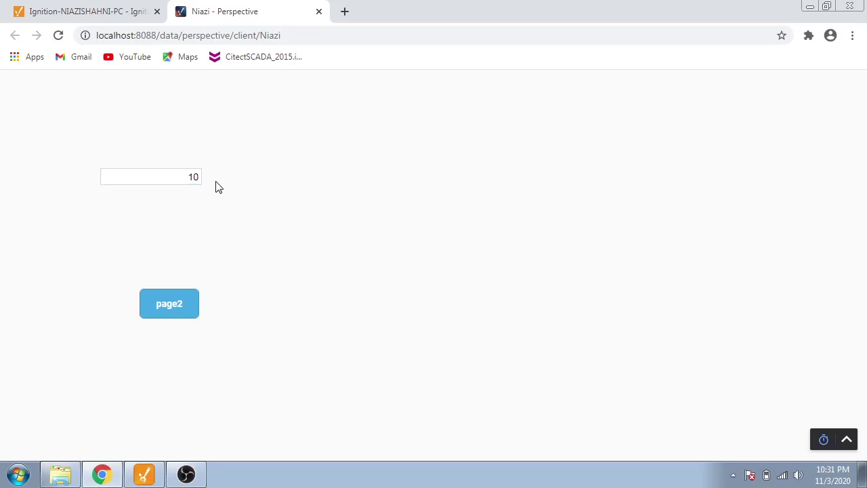
{"action": "left_click", "coordinate": [170, 303]}
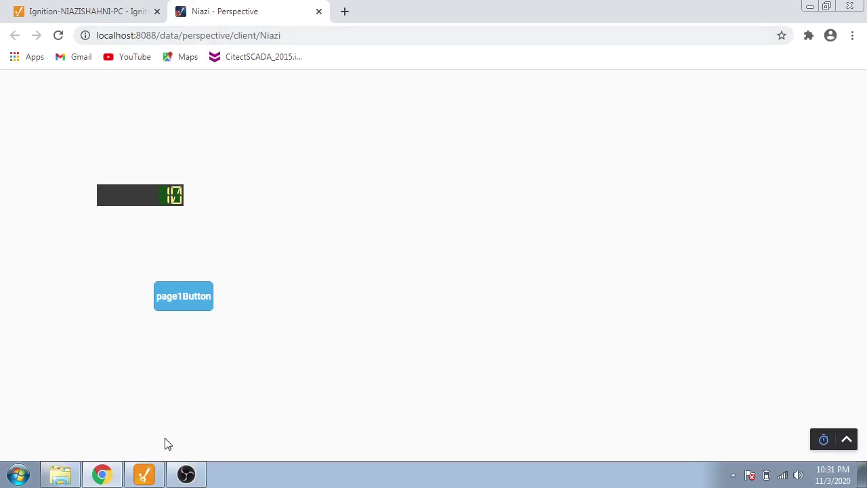
Close the Perspective session tab and return to the Designer window
{"action": "left_click", "coordinate": [185, 474]}
{"action": "left_click", "coordinate": [185, 474]}
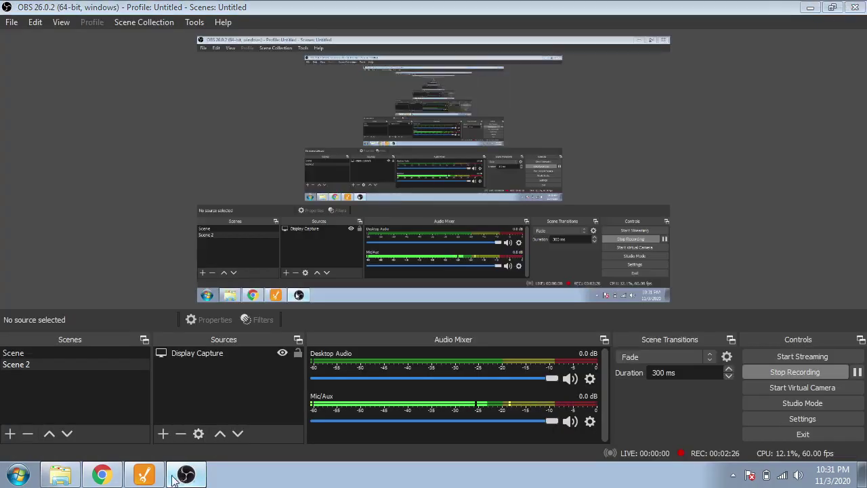
{"action": "left_click", "coordinate": [318, 11]}
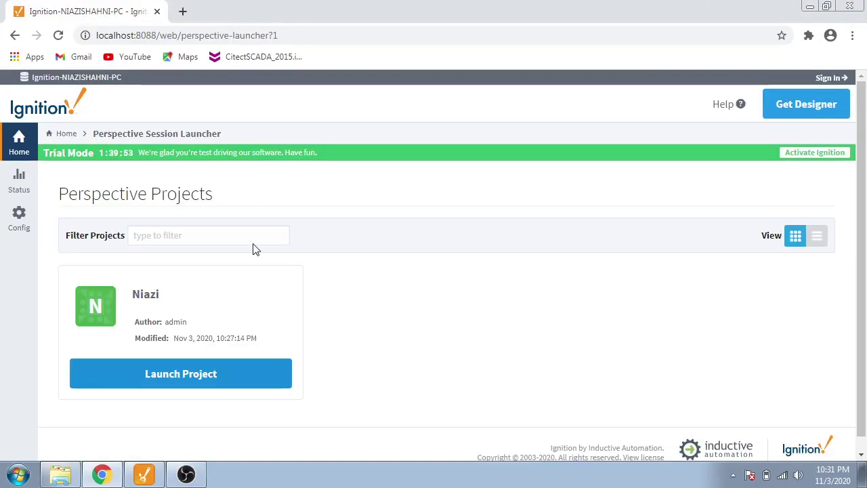
{"action": "key", "text": "alt+Tab"}
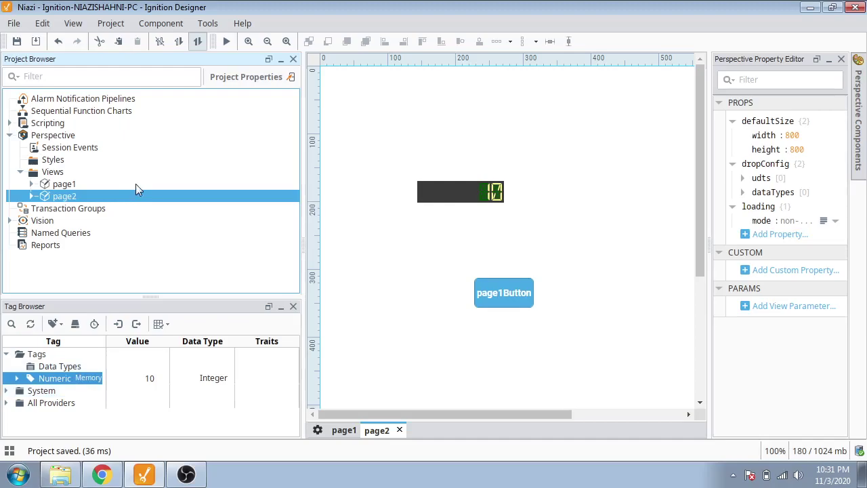
In the Tag Editor, change the Numeric tag's Data Type to Float and confirm
{"action": "double_click", "coordinate": [66, 381]}
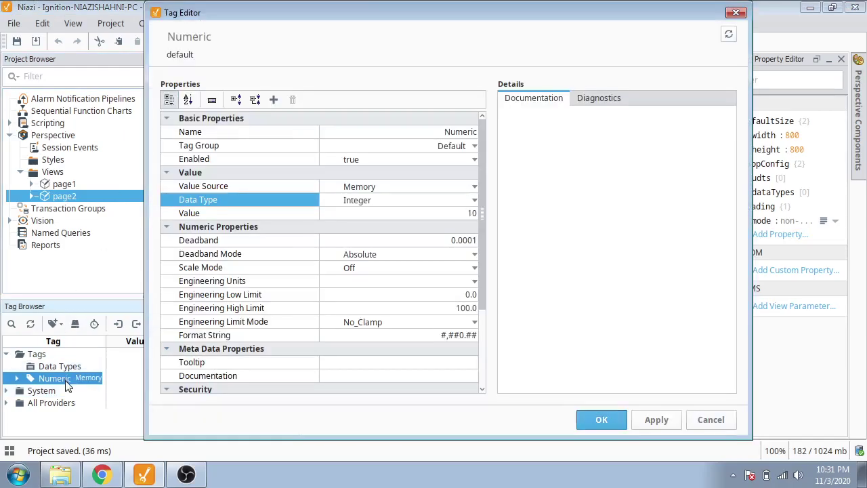
{"action": "left_click", "coordinate": [472, 201]}
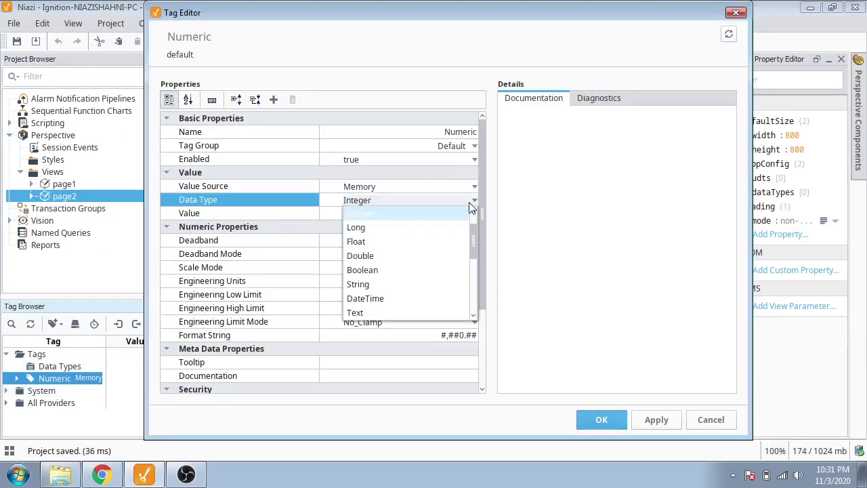
{"action": "left_click", "coordinate": [440, 242]}
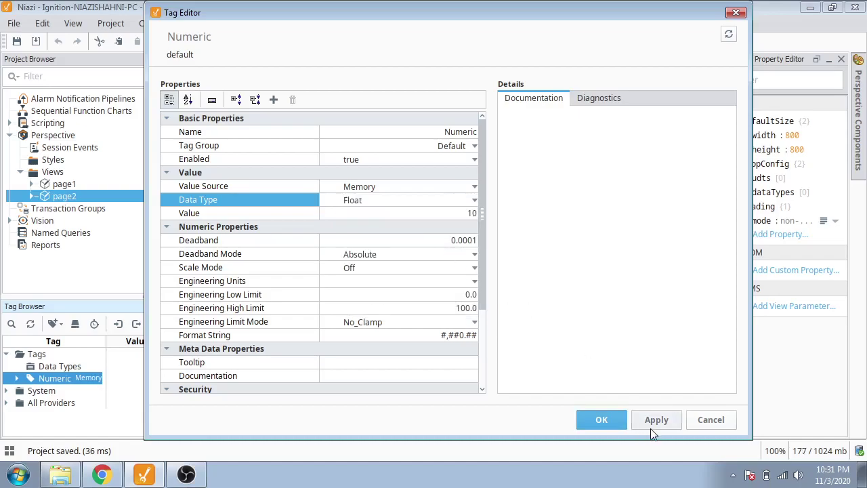
{"action": "left_click", "coordinate": [609, 424]}
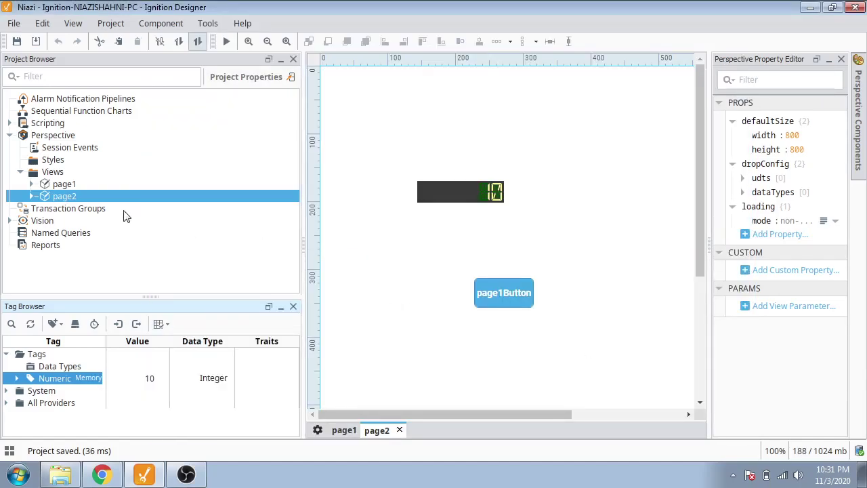
Set the page2 LED display's numberFormat to two decimals (#,##0.00) so it reads 10.00
{"action": "left_click", "coordinate": [857, 129]}
{"action": "left_click", "coordinate": [500, 197]}
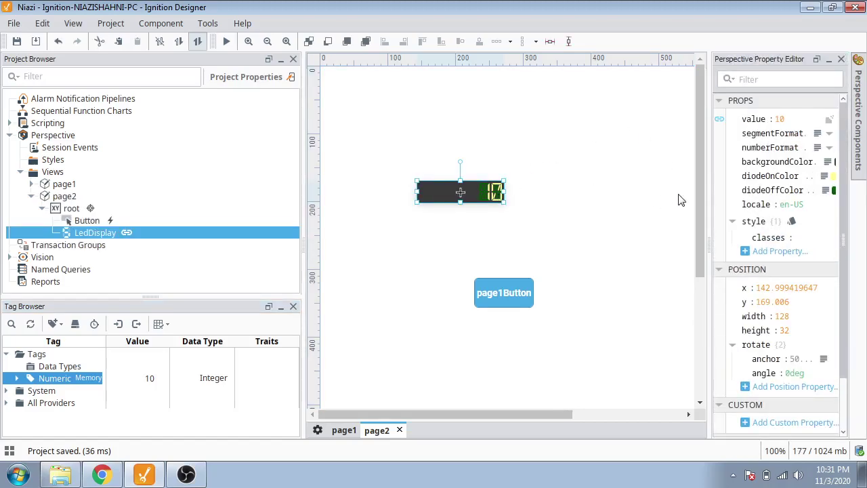
{"action": "left_click", "coordinate": [830, 148]}
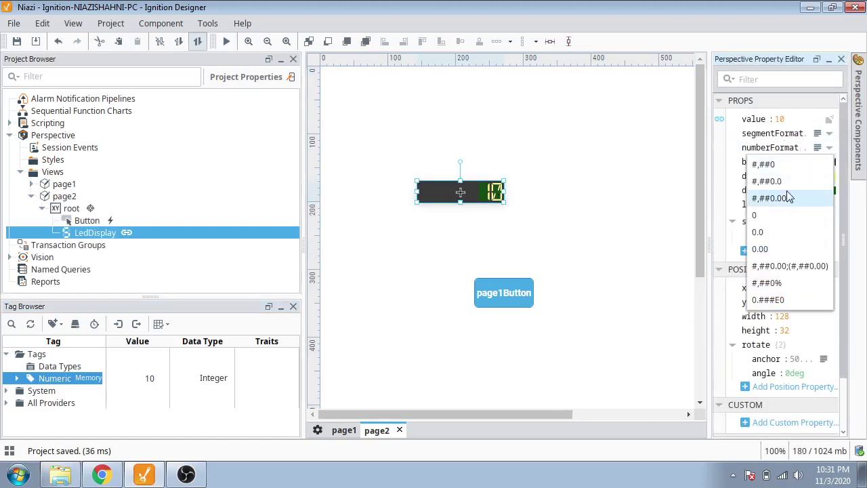
{"action": "left_click", "coordinate": [779, 249]}
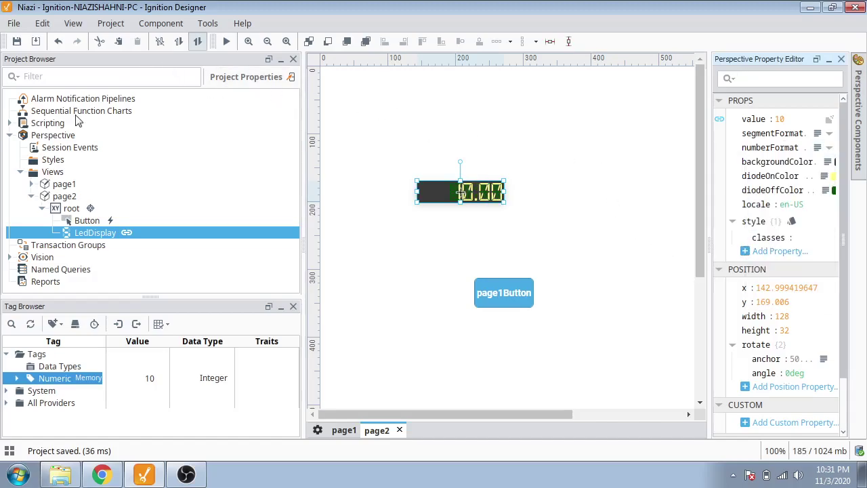
{"action": "left_click", "coordinate": [31, 195]}
On page1, try the percent format on the numeric entry field, switch it to number, and save
{"action": "double_click", "coordinate": [60, 183]}
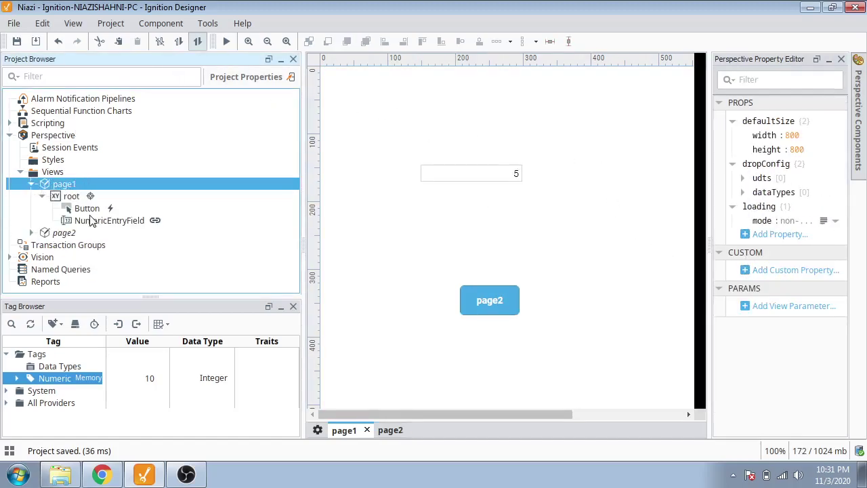
{"action": "left_click", "coordinate": [453, 180]}
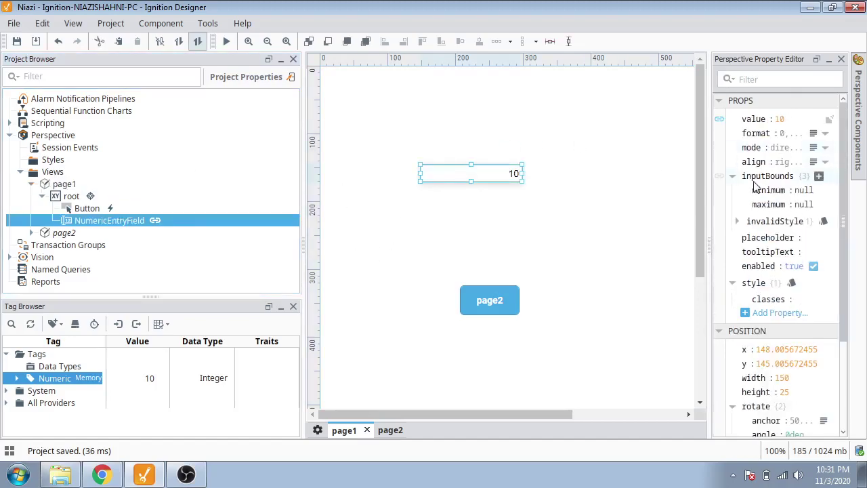
{"action": "left_click", "coordinate": [824, 135]}
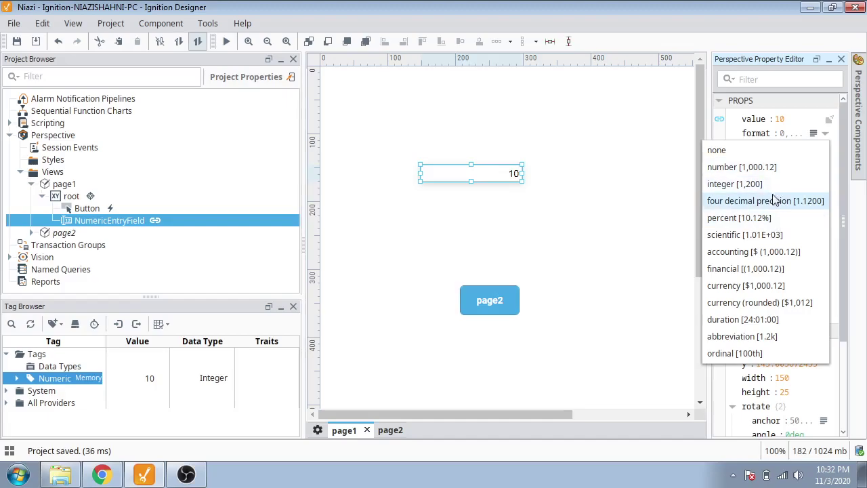
{"action": "left_click", "coordinate": [772, 218]}
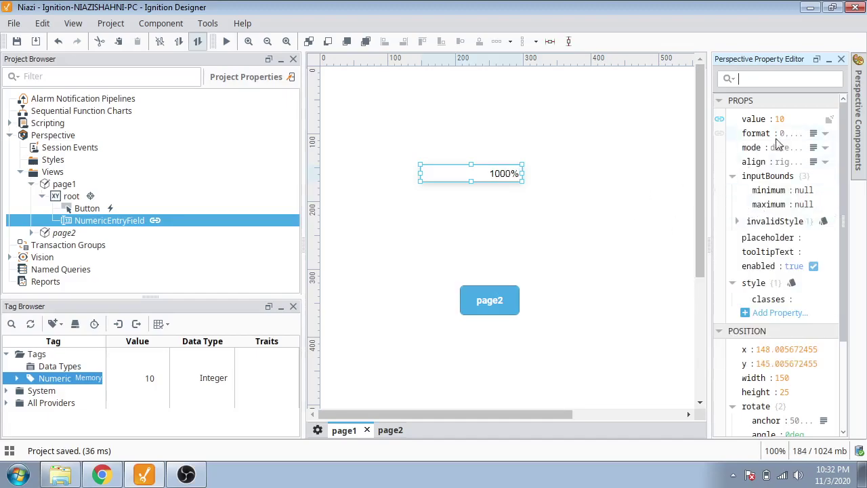
{"action": "left_click", "coordinate": [824, 134]}
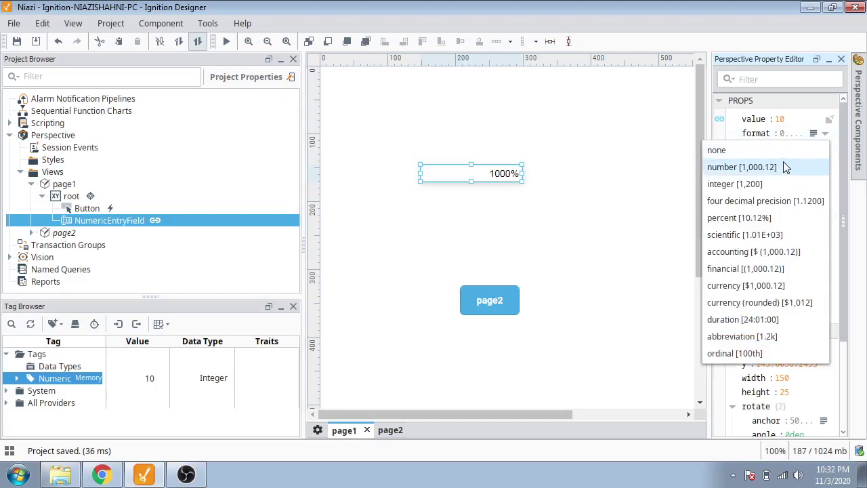
{"action": "left_click", "coordinate": [783, 168]}
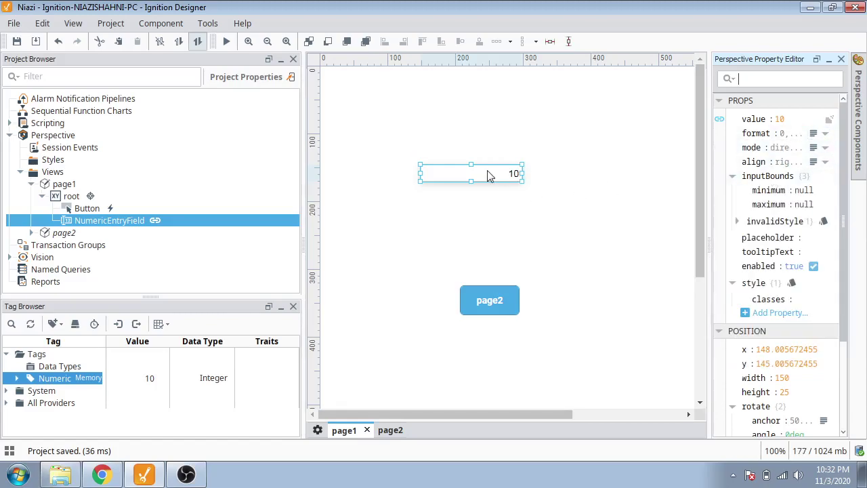
{"action": "left_click", "coordinate": [17, 44]}
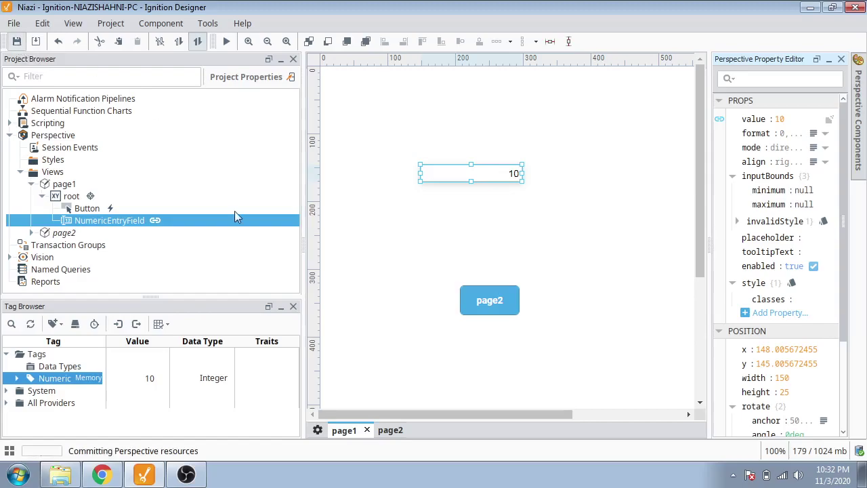
Confirm the number format on the entry field, deselect it, and save the project again
{"action": "left_click", "coordinate": [826, 133]}
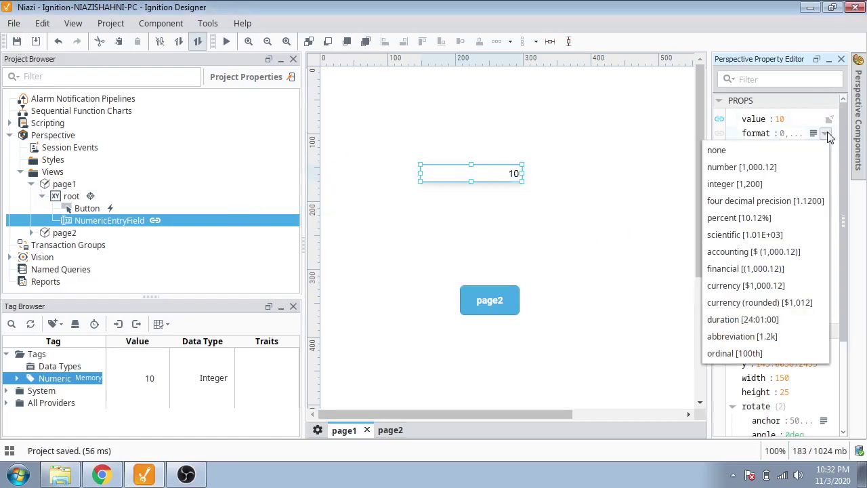
{"action": "left_click", "coordinate": [812, 170]}
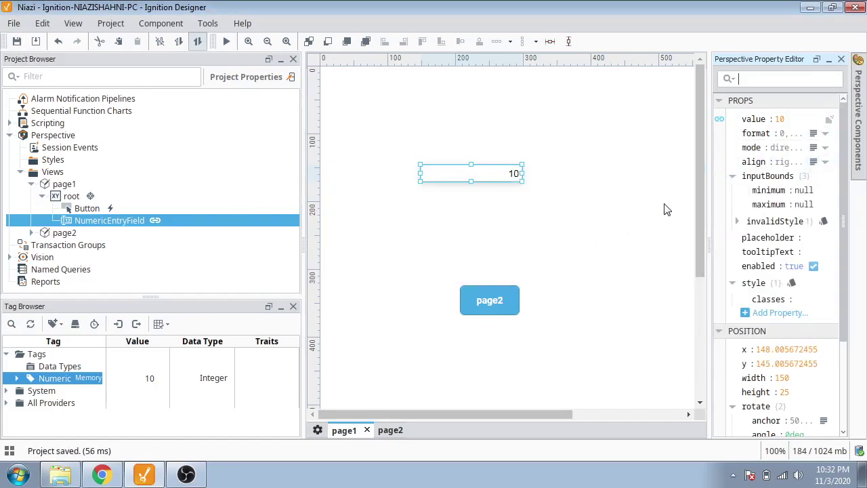
{"action": "left_click", "coordinate": [585, 211]}
{"action": "left_click", "coordinate": [37, 43]}
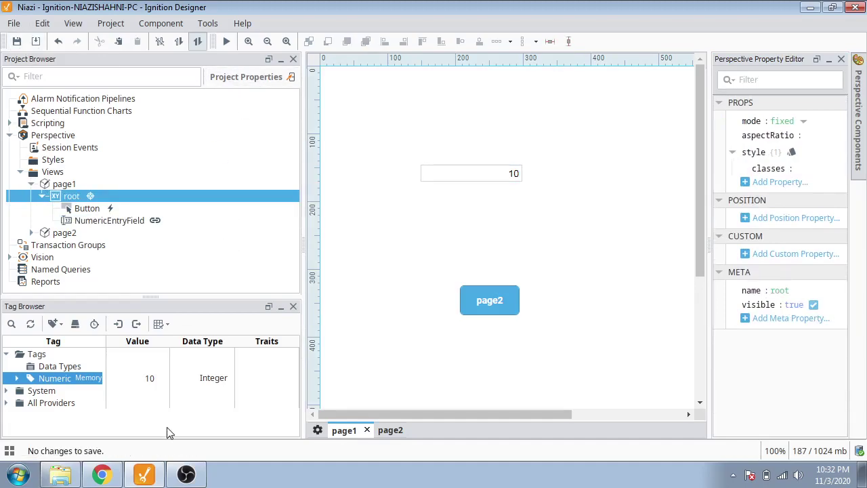
In a launched Perspective session, enter 12.05 in the numeric field, check page2's LED, then close the tab
{"action": "left_click", "coordinate": [150, 475]}
{"action": "left_click", "coordinate": [151, 383]}
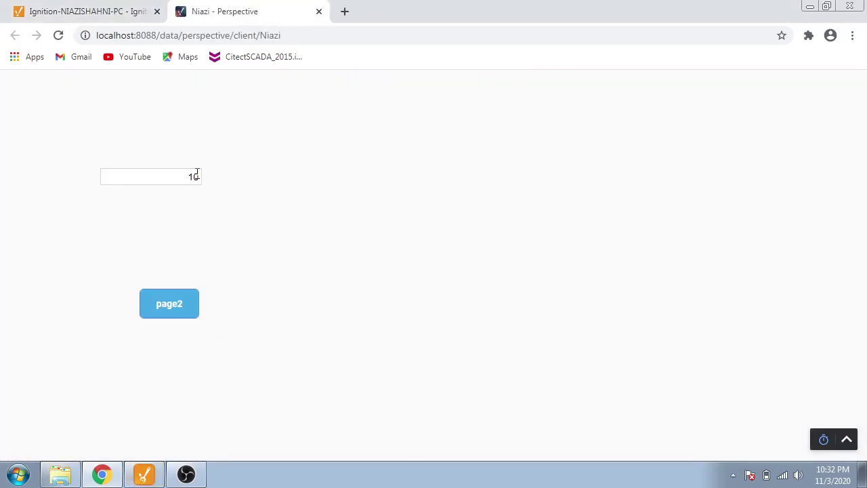
{"action": "double_click", "coordinate": [196, 174]}
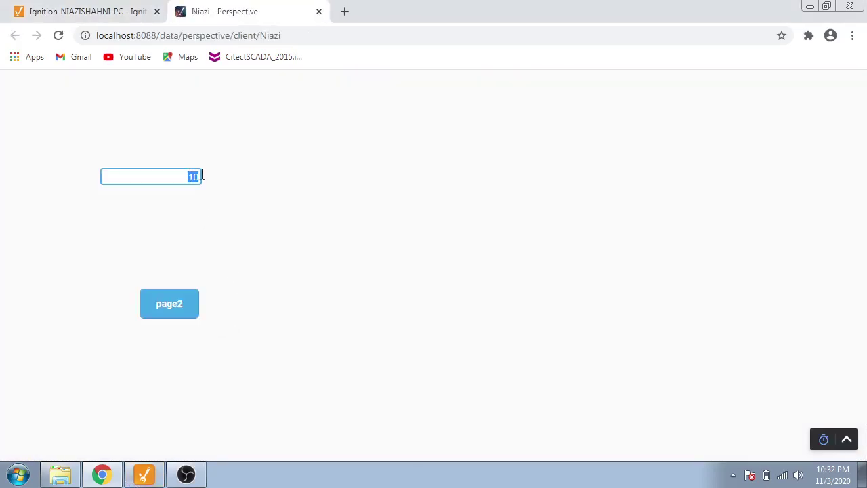
{"action": "type", "text": "12.05"}
{"action": "key", "text": "Return"}
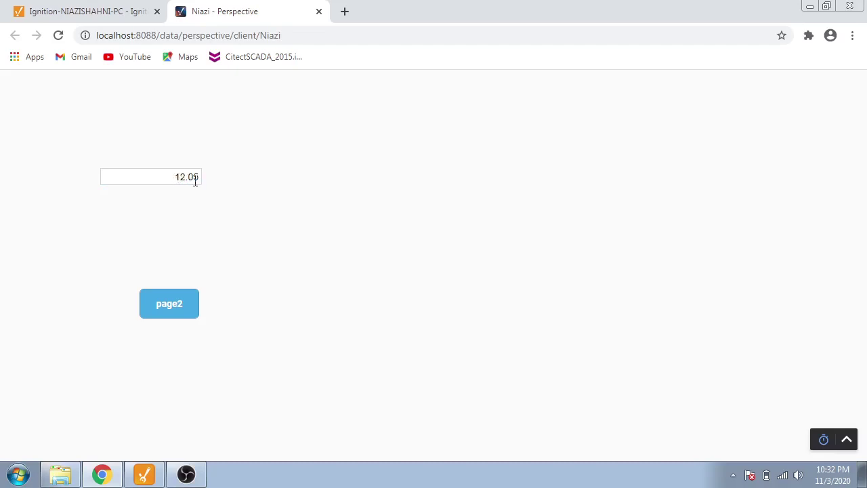
{"action": "left_click", "coordinate": [180, 302]}
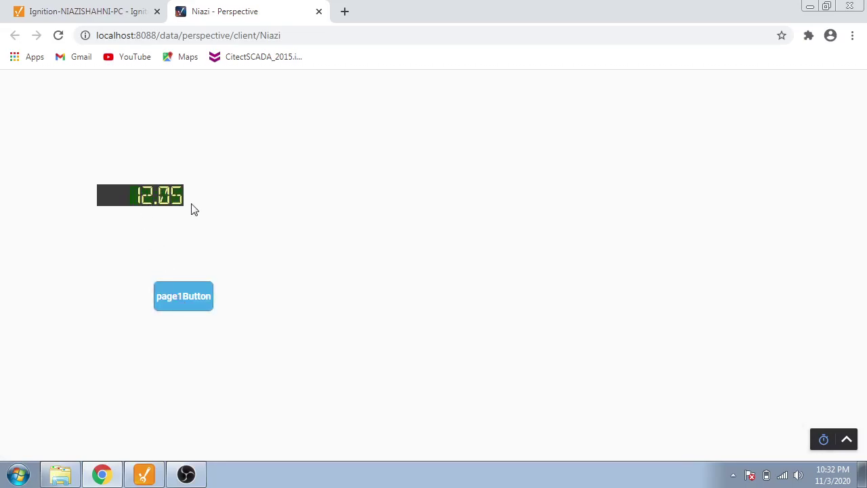
{"action": "left_click", "coordinate": [318, 11]}
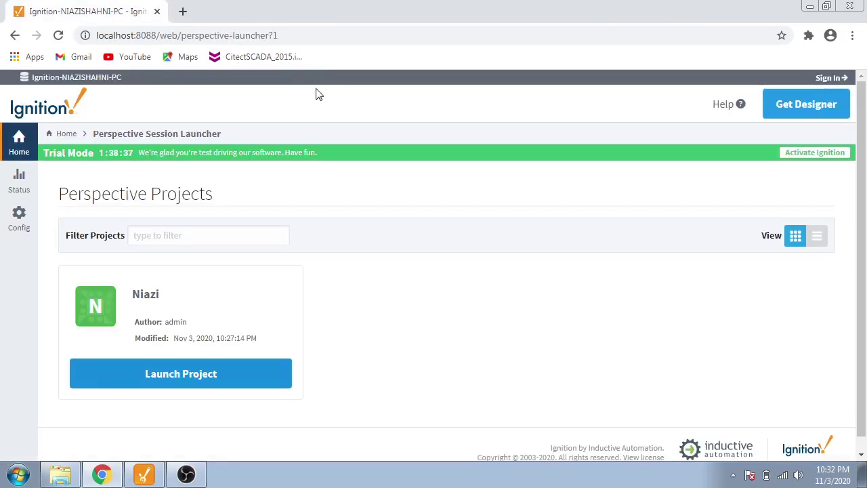
Return to the Designer and collapse page1's root container and page1 in the Project Browser
{"action": "left_click", "coordinate": [157, 475]}
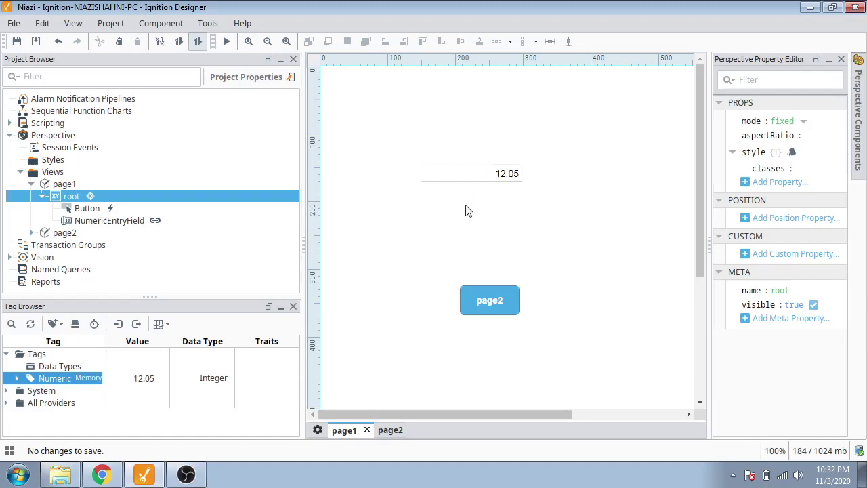
{"action": "left_click", "coordinate": [42, 196]}
{"action": "left_click", "coordinate": [32, 185]}
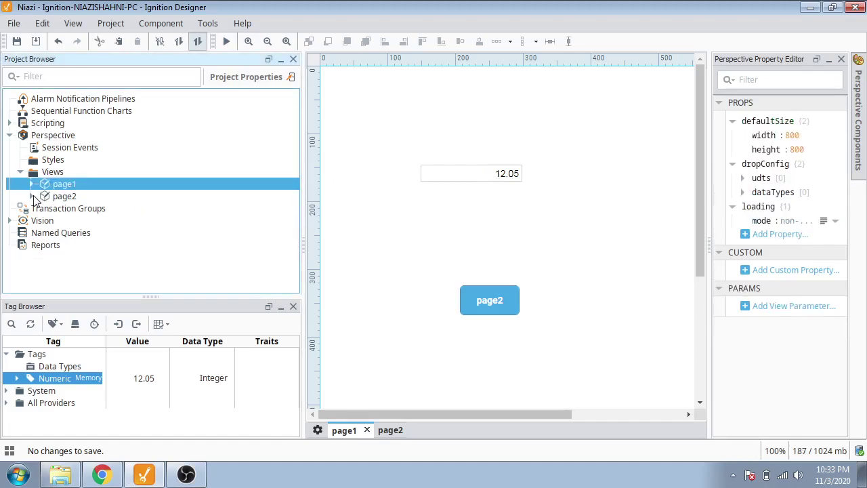